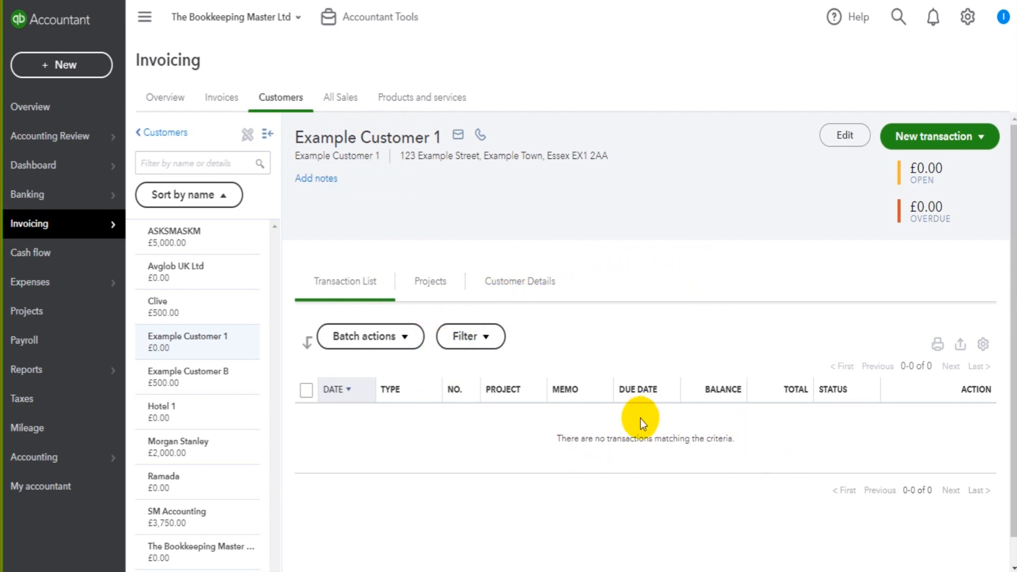
# Start a new invoice for Example Customer 1 and look over the blank form from the customer details to the attachments.
pyautogui.click(463, 336)
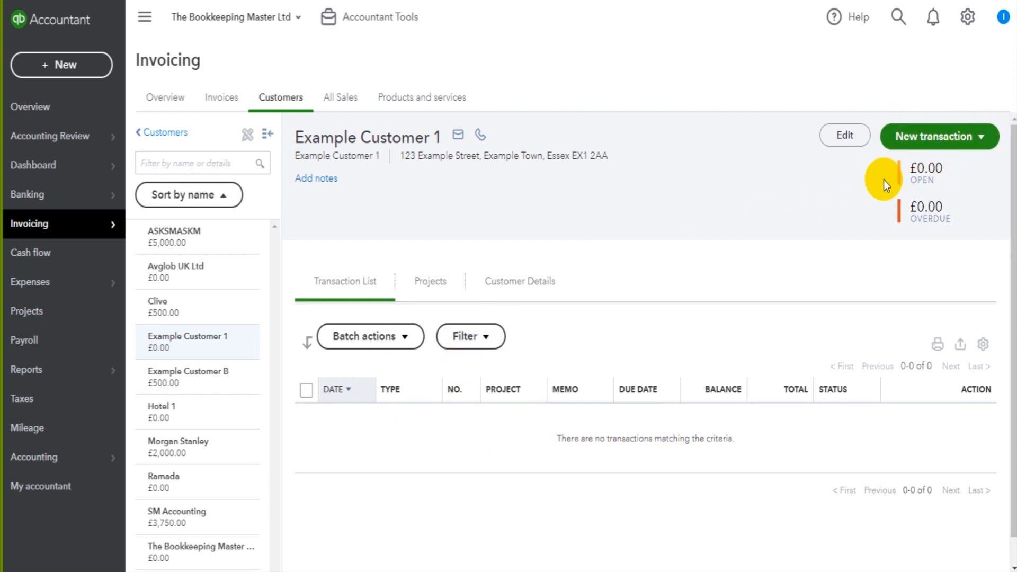
pyautogui.click(960, 140)
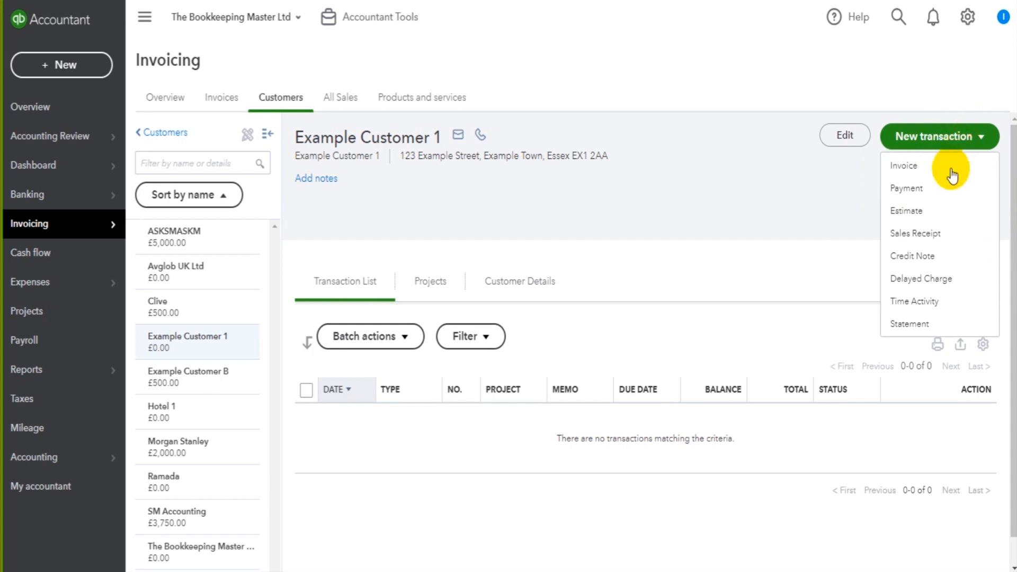
pyautogui.click(915, 169)
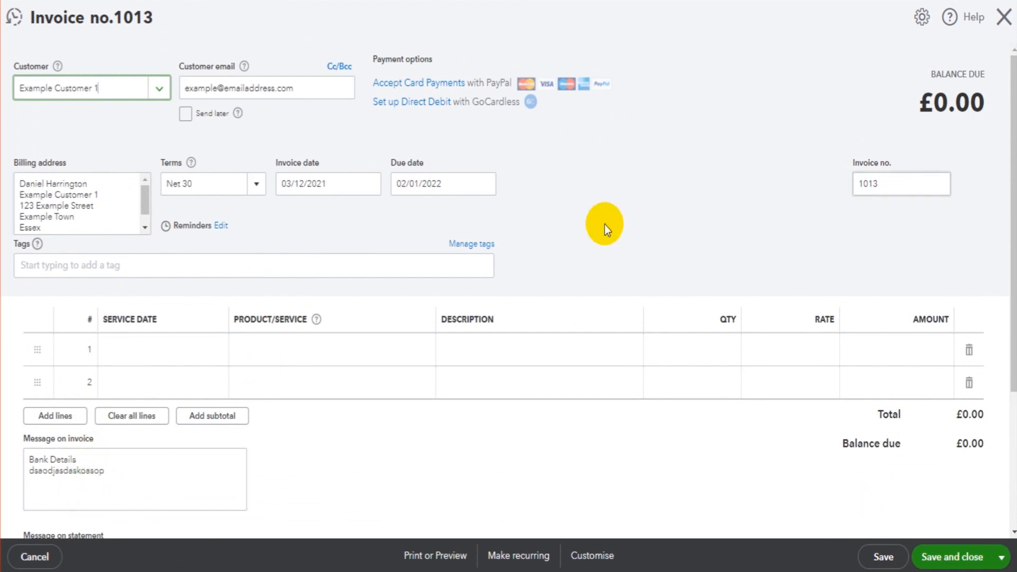
pyautogui.scroll(-3, 523, 386)
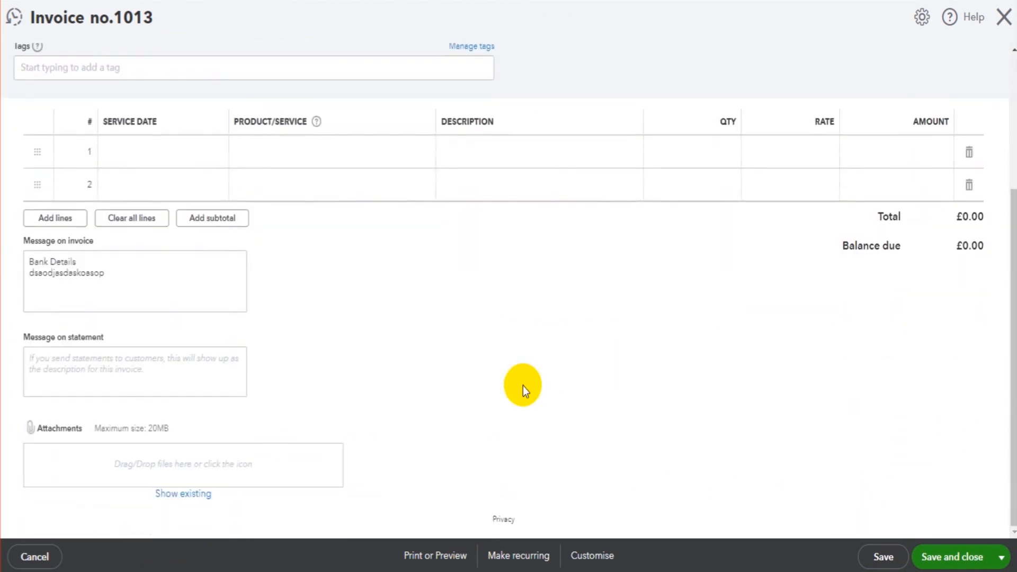
pyautogui.scroll(3, 523, 385)
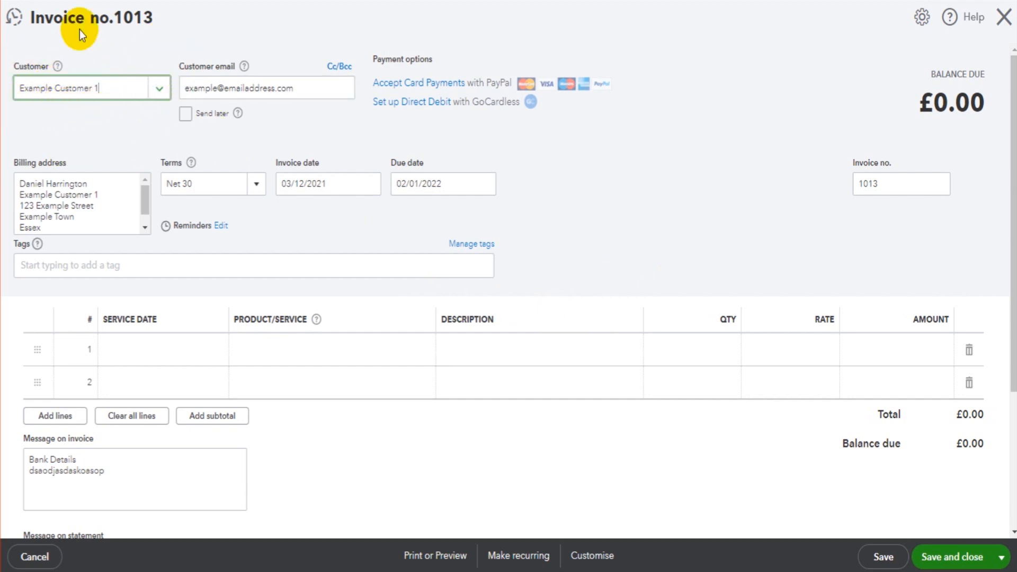
# Examine the invoice's customer choices, billing address and payment terms options, and close the invoice without saving.
pyautogui.click(159, 89)
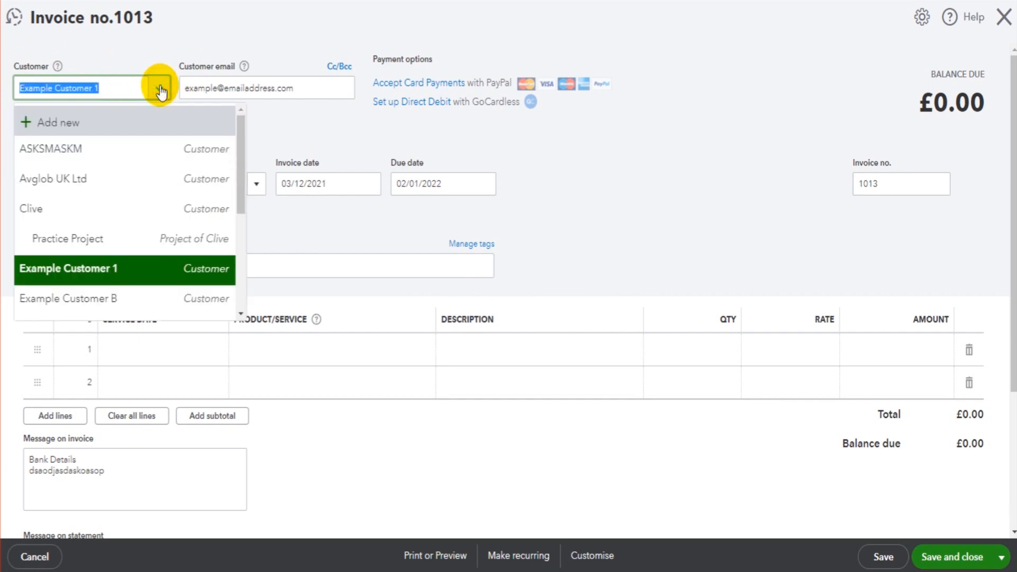
pyautogui.click(655, 173)
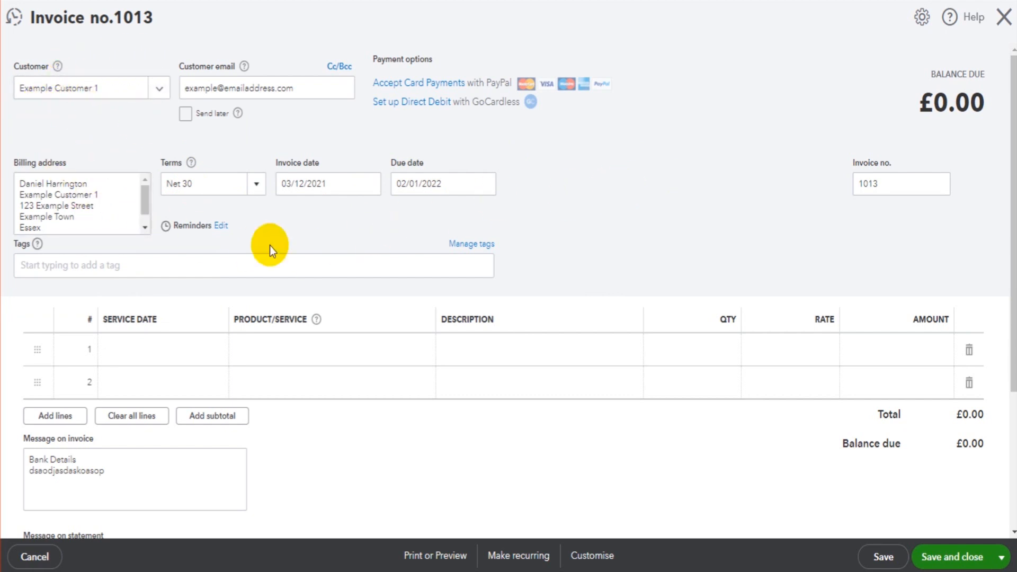
pyautogui.click(103, 184)
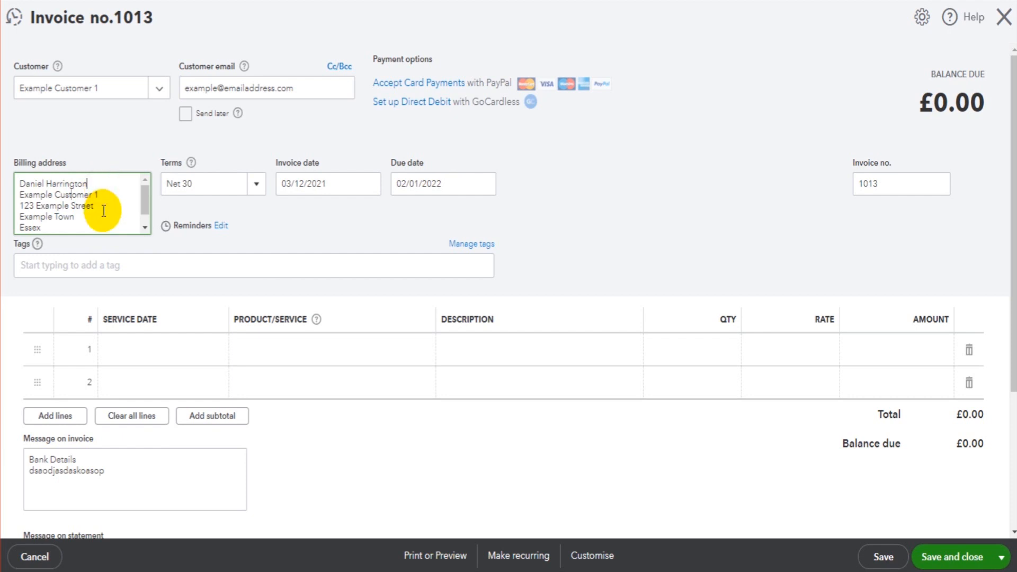
pyautogui.moveTo(79, 225); pyautogui.dragTo(19, 194)
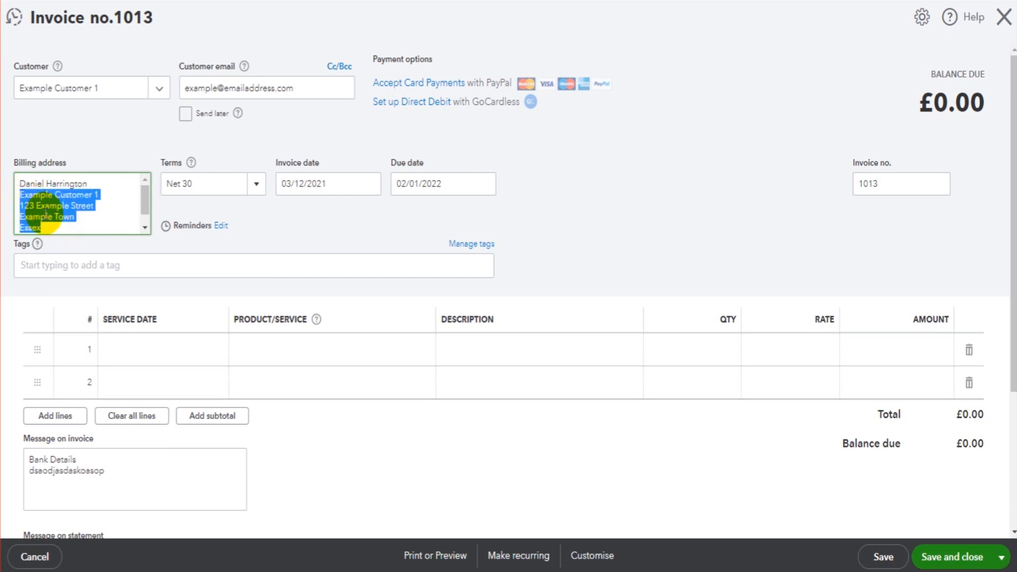
pyautogui.click(60, 222)
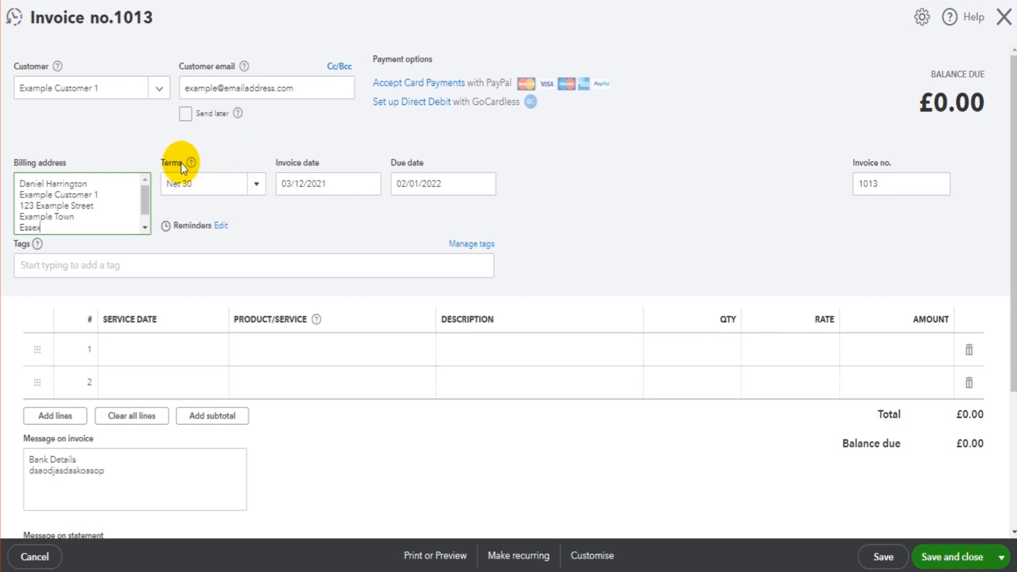
pyautogui.click(256, 186)
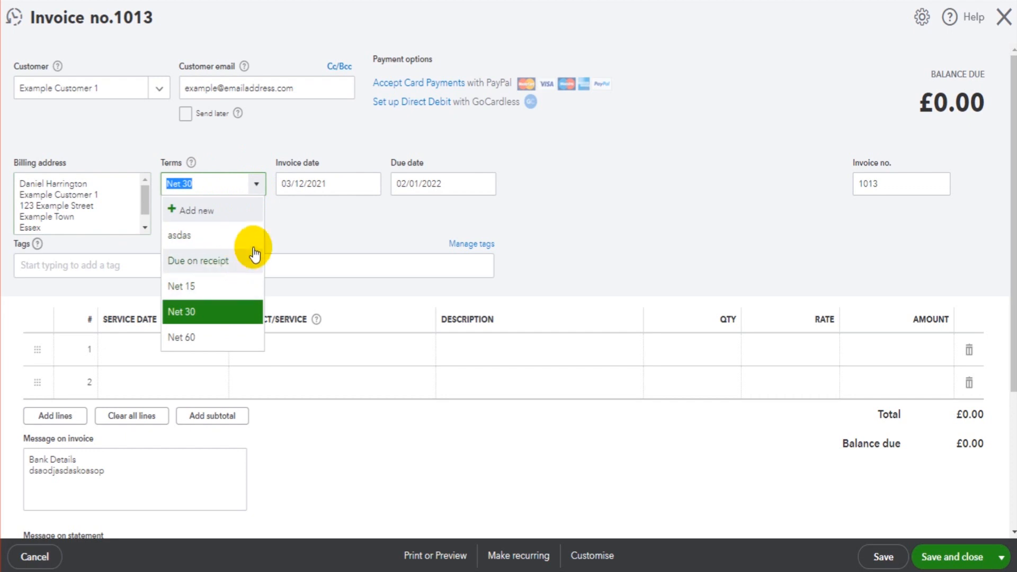
pyautogui.click(300, 228)
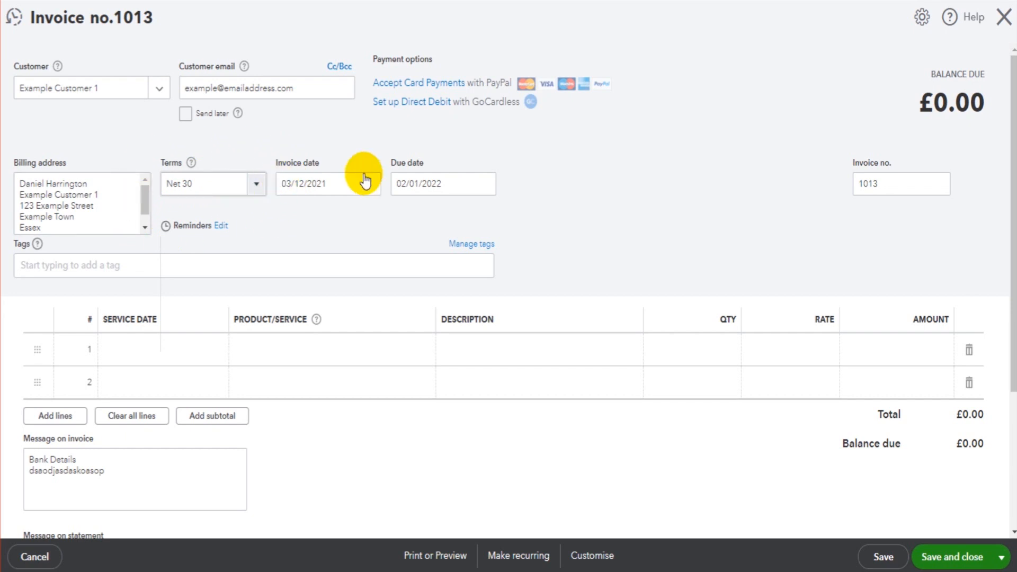
pyautogui.click(1003, 17)
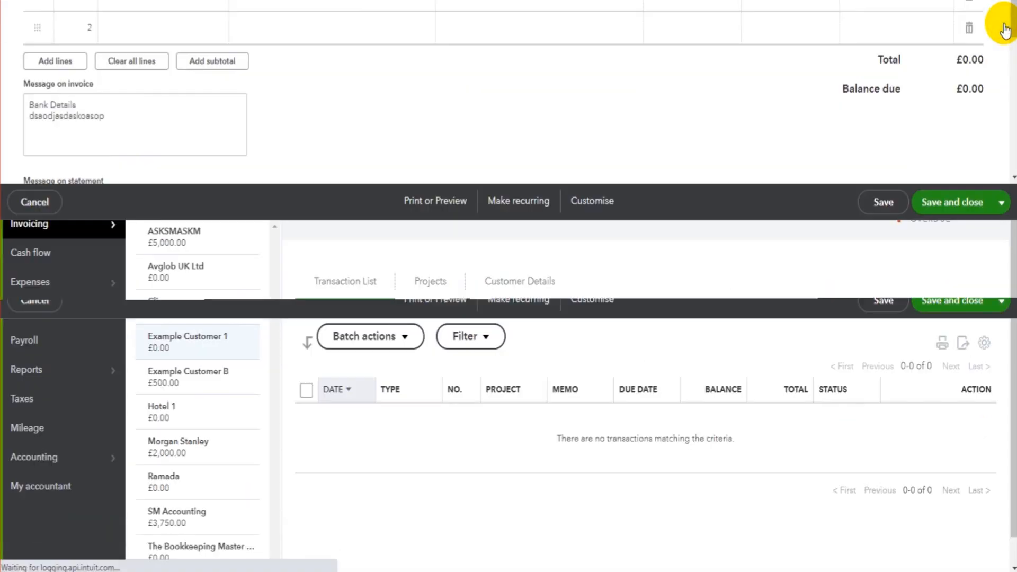
# Check the payment terms and billing address in Example Customer 1's customer information, and close it without changes.
pyautogui.click(844, 134)
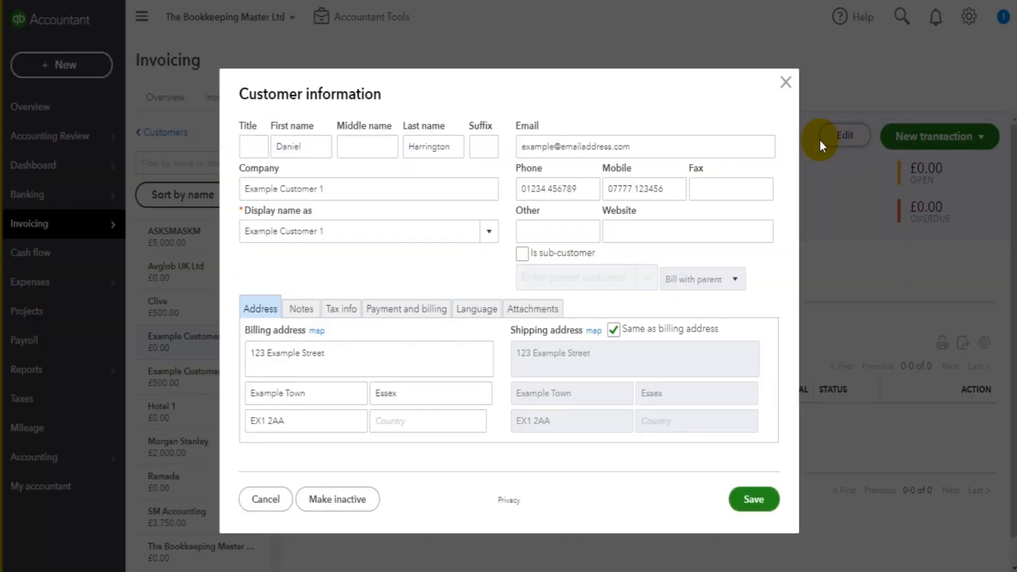
pyautogui.click(409, 310)
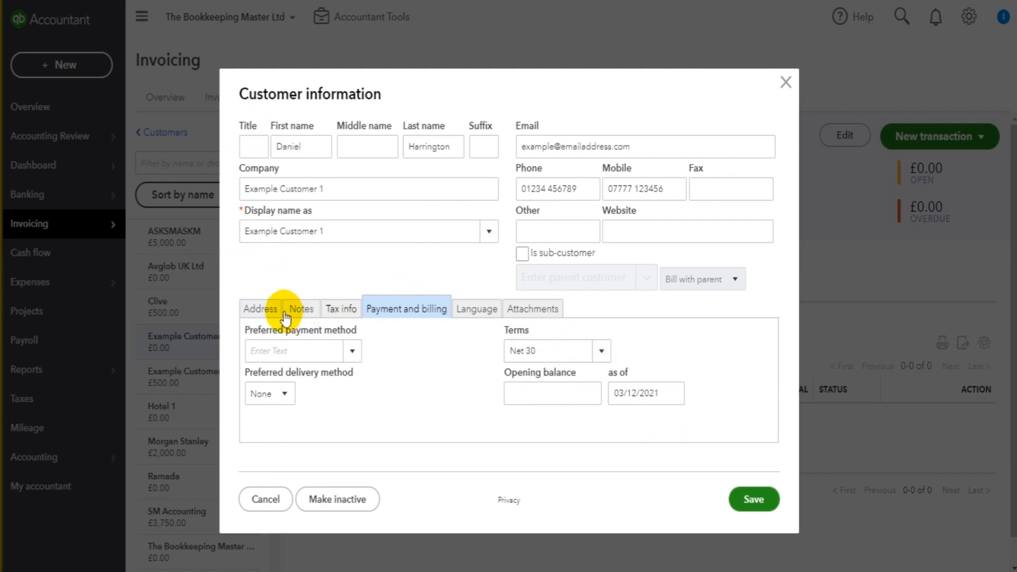
pyautogui.click(261, 309)
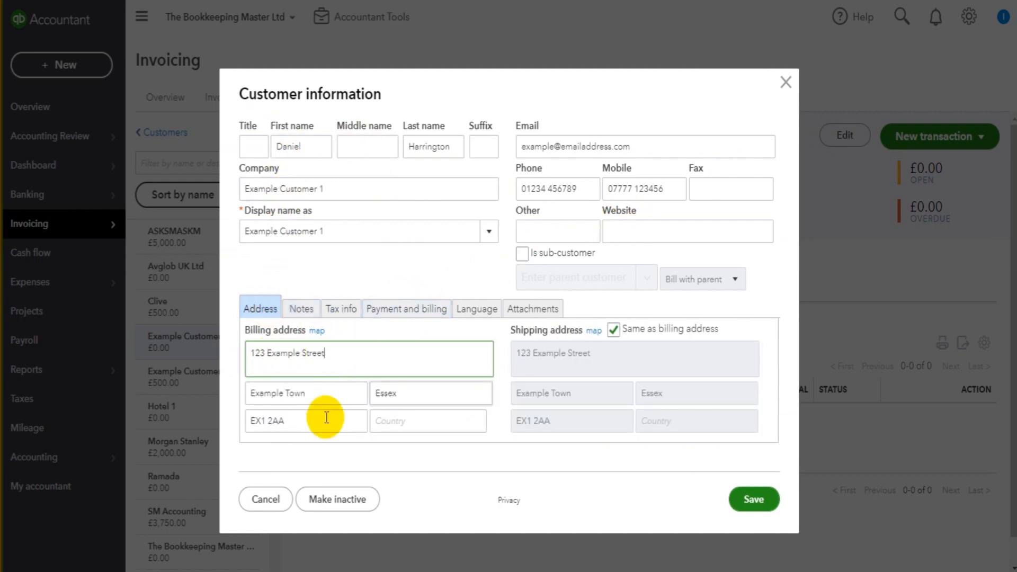
pyautogui.click(786, 83)
# Create a new invoice for Example Customer 1.
pyautogui.click(941, 140)
pyautogui.click(923, 161)
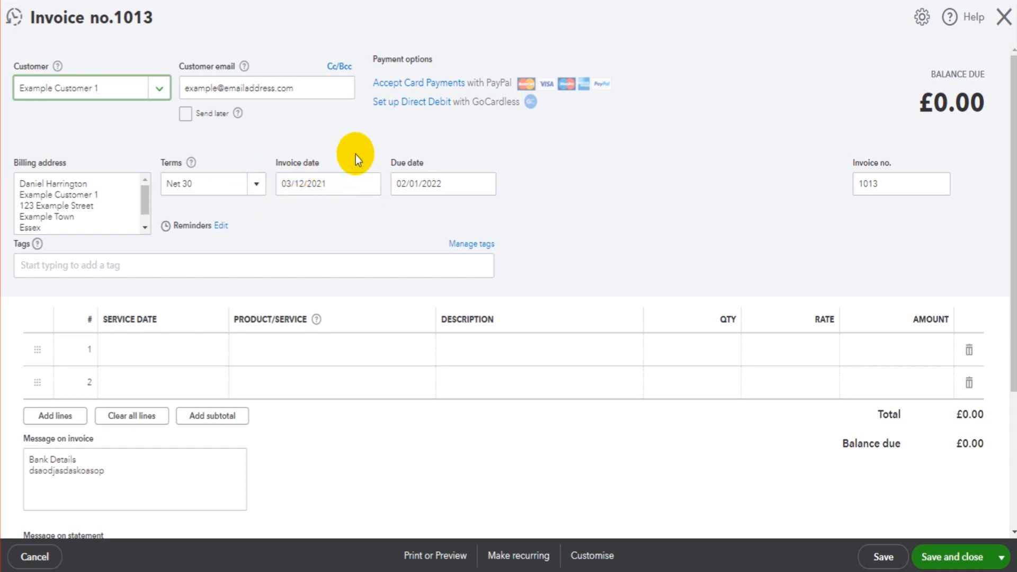
pyautogui.click(312, 208)
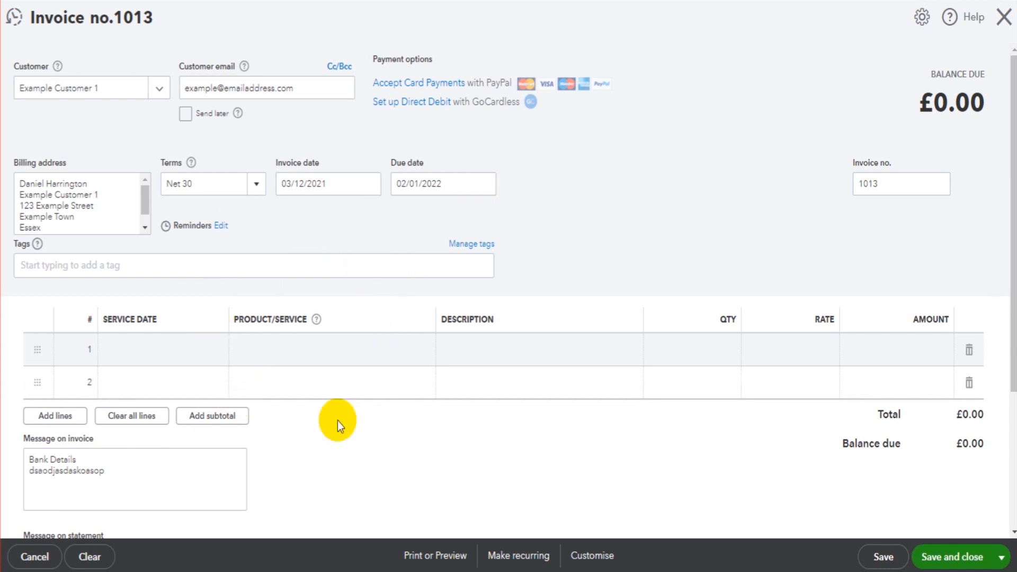
# Add the Sales product to the first invoice line with the description "Service provided on 2nd December 2021".
pyautogui.click(311, 357)
pyautogui.write('sa')
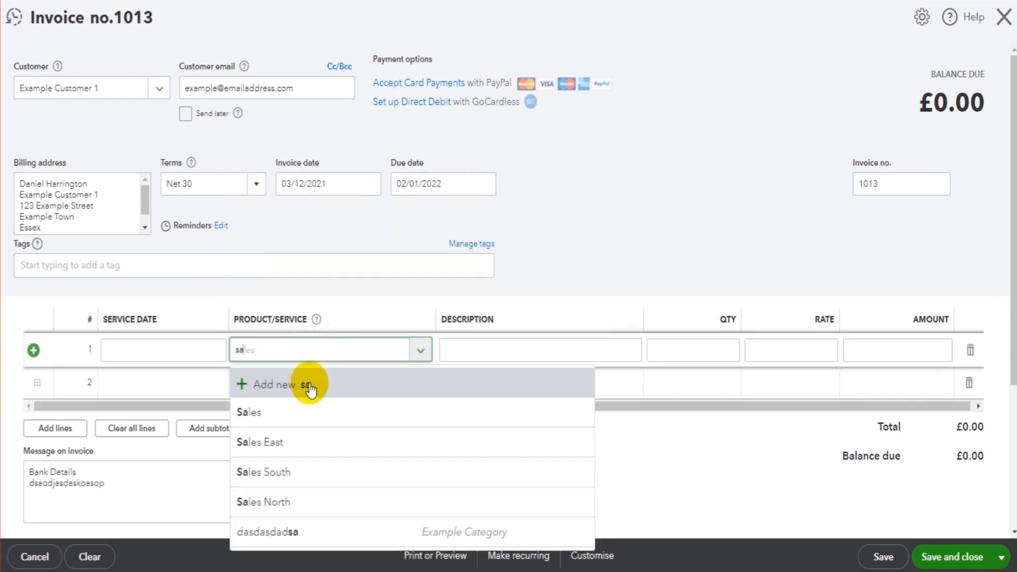
pyautogui.click(304, 418)
pyautogui.press('Tab')
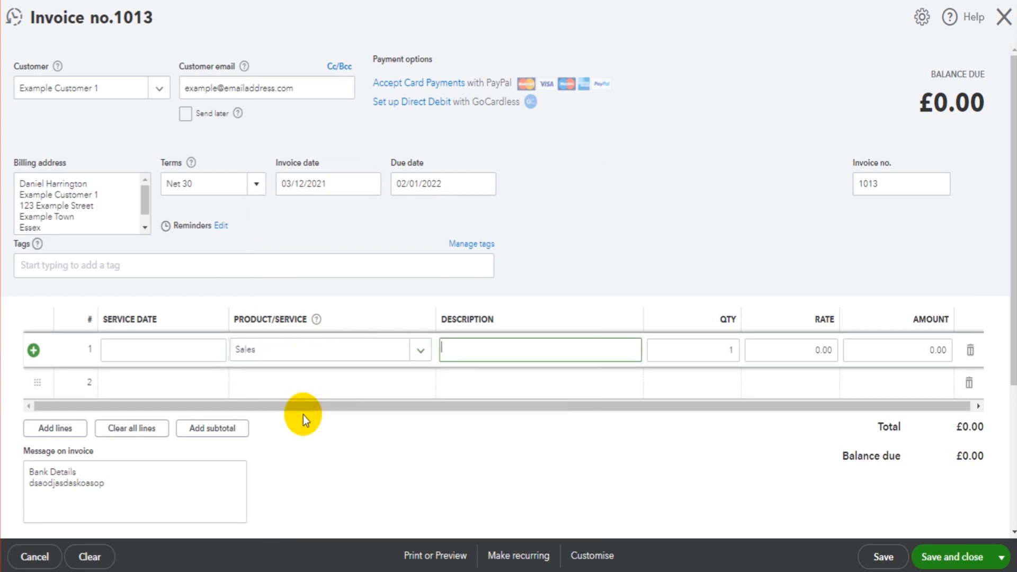
pyautogui.write('Se')
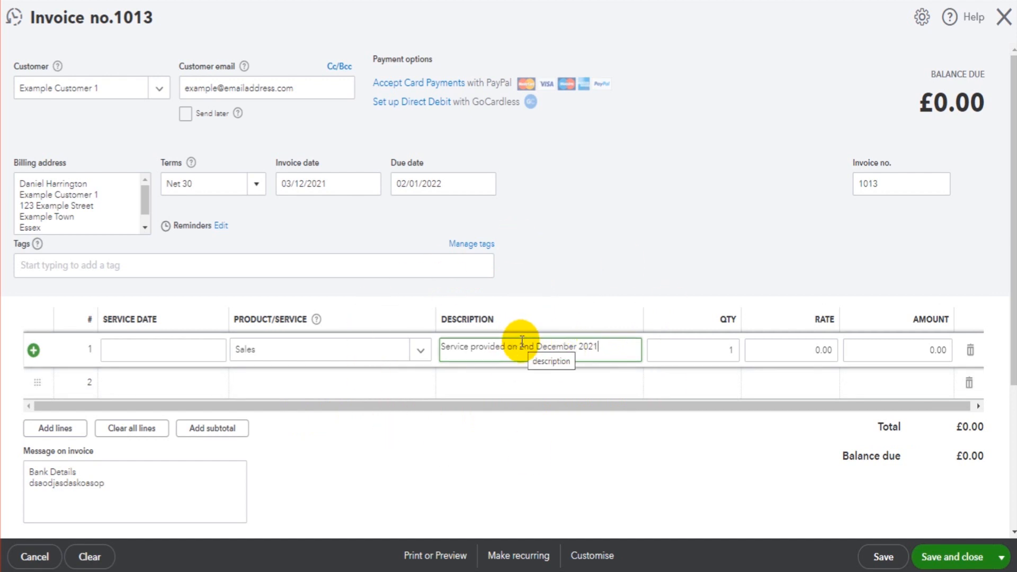
pyautogui.press('Tab')
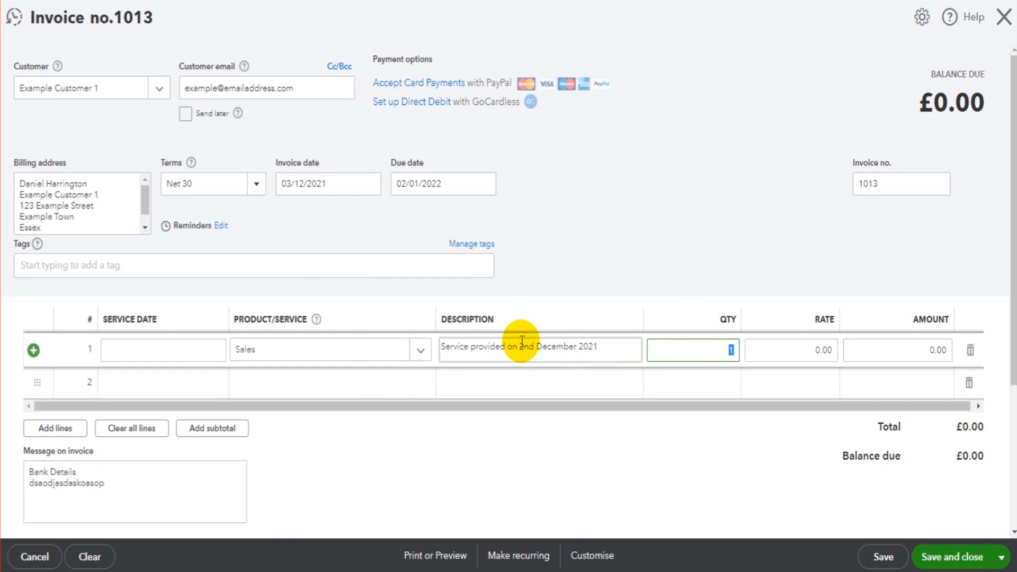
# Keep the Sales line's quantity at 1 and set its rate to 225.
pyautogui.press('Tab')
pyautogui.press('Tab')
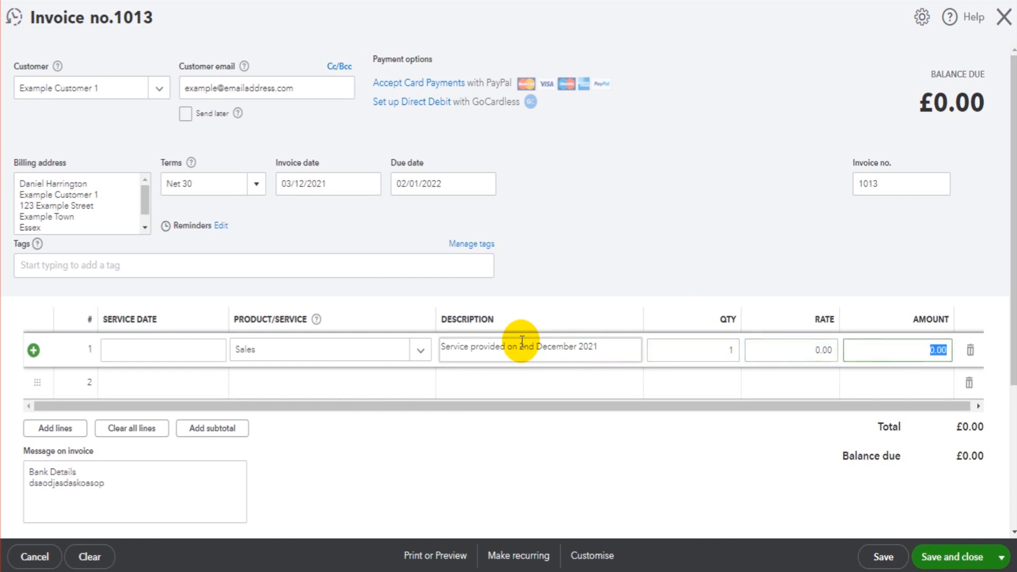
pyautogui.hotkey('shift', 'Tab')
pyautogui.hotkey('shift', 'Tab')
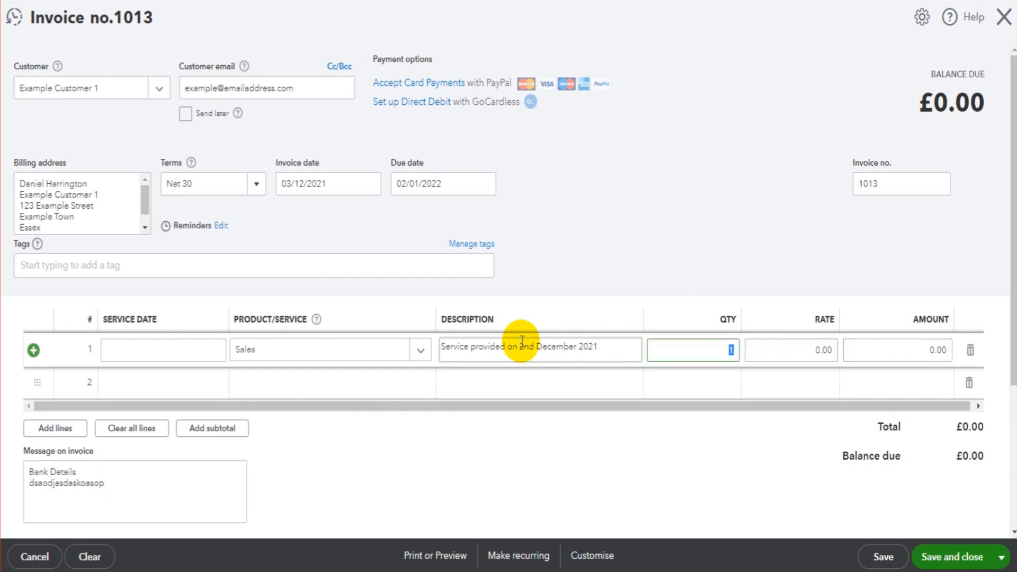
pyautogui.press('Tab')
pyautogui.write('225')
pyautogui.press('Tab')
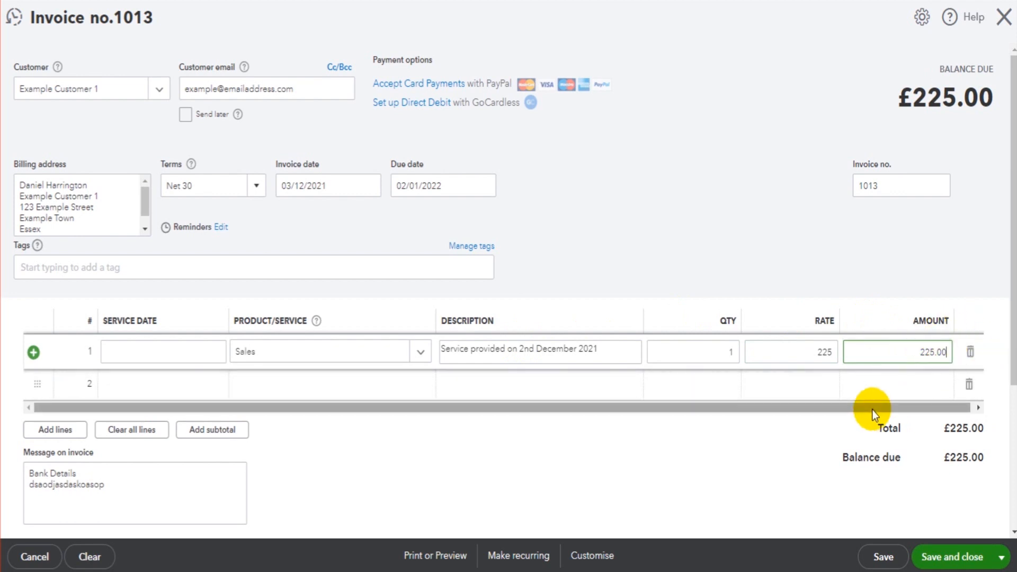
# Try a quantity of 2 on the Sales line and set it back to 1.
pyautogui.click(702, 356)
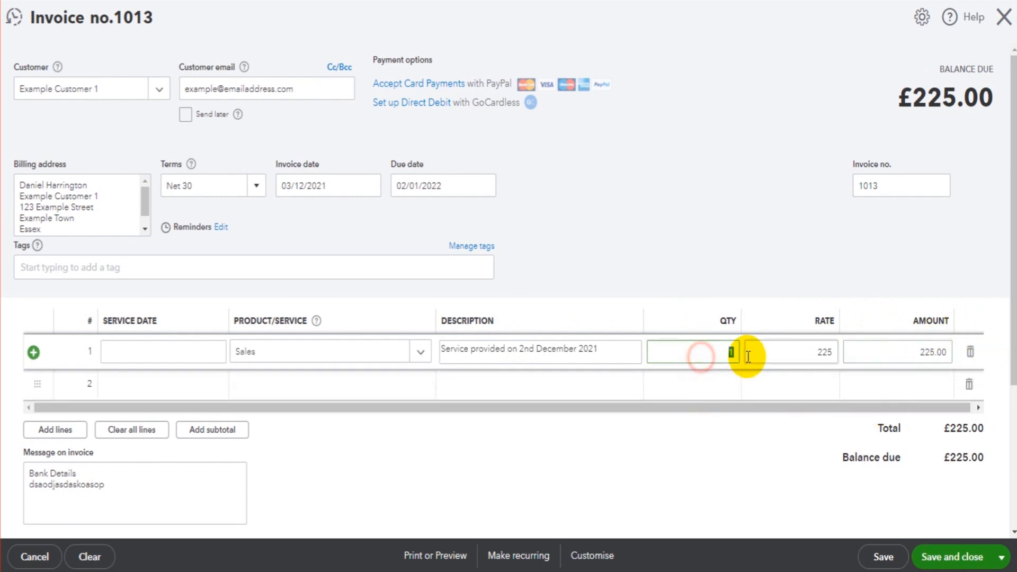
pyautogui.press('Tab')
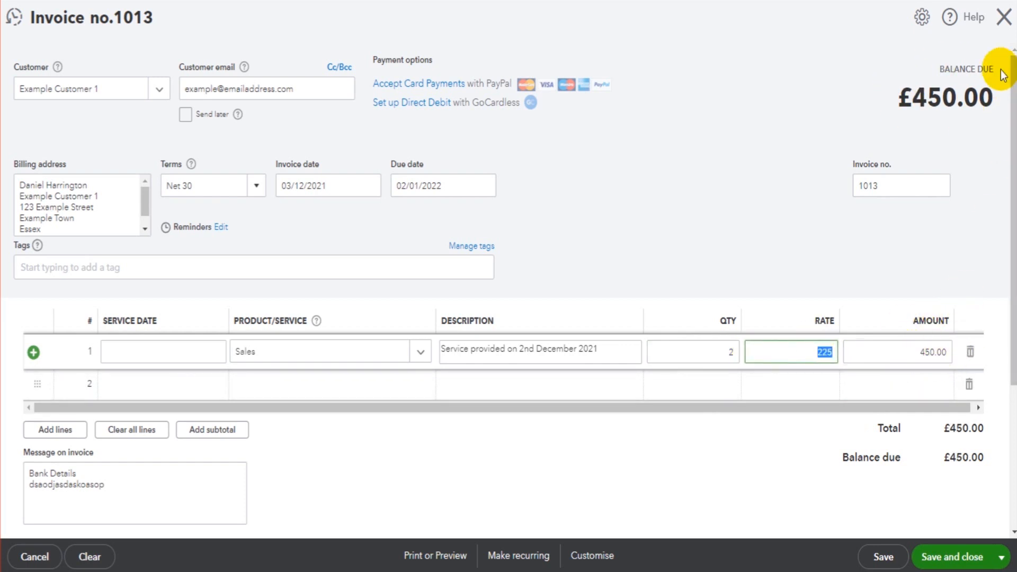
pyautogui.click(716, 352)
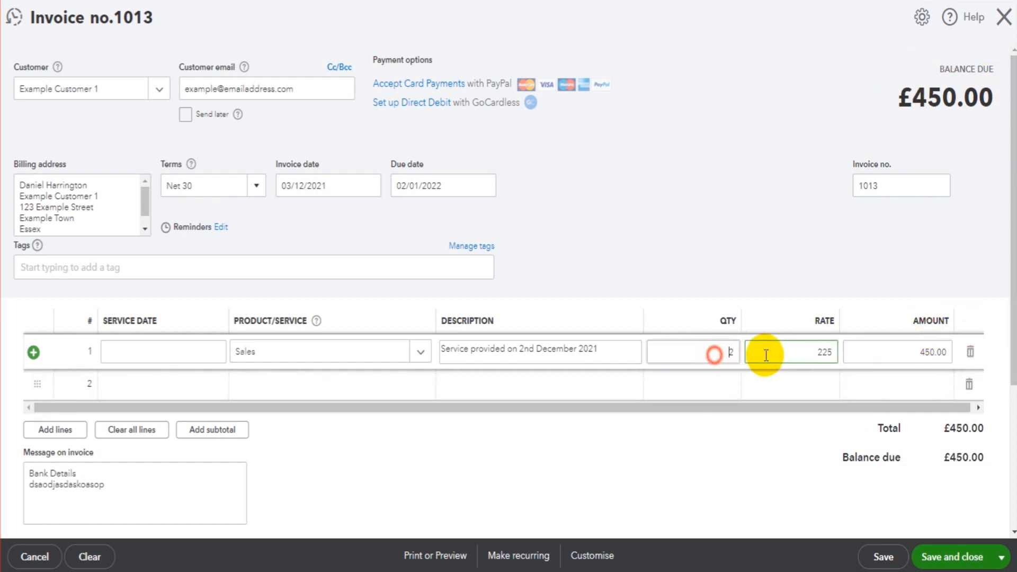
pyautogui.write('1')
pyautogui.press('Tab')
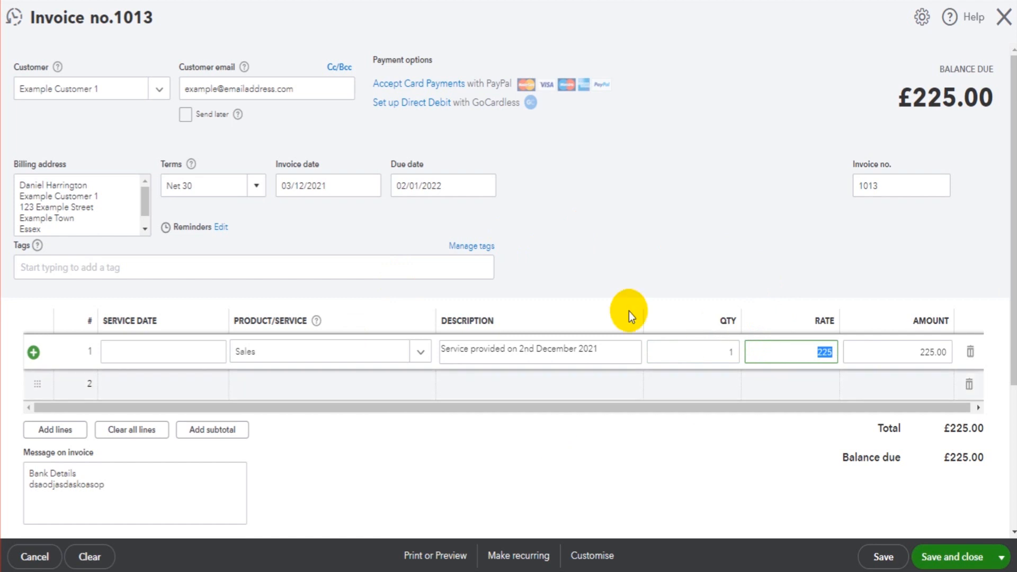
# Preview the printable version of the invoice, close the preview, and save and close the invoice.
pyautogui.click(435, 557)
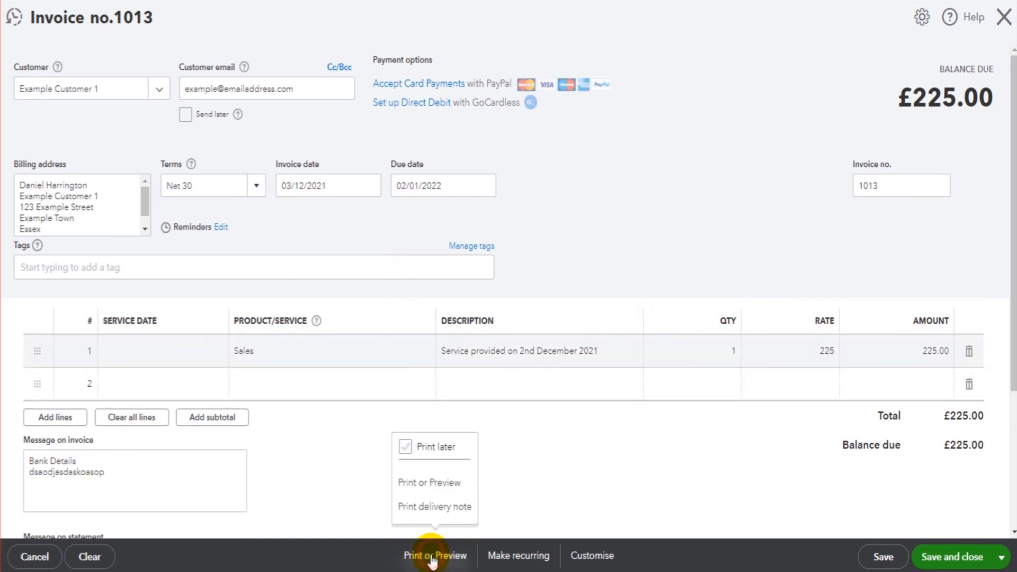
pyautogui.click(436, 490)
pyautogui.click(434, 483)
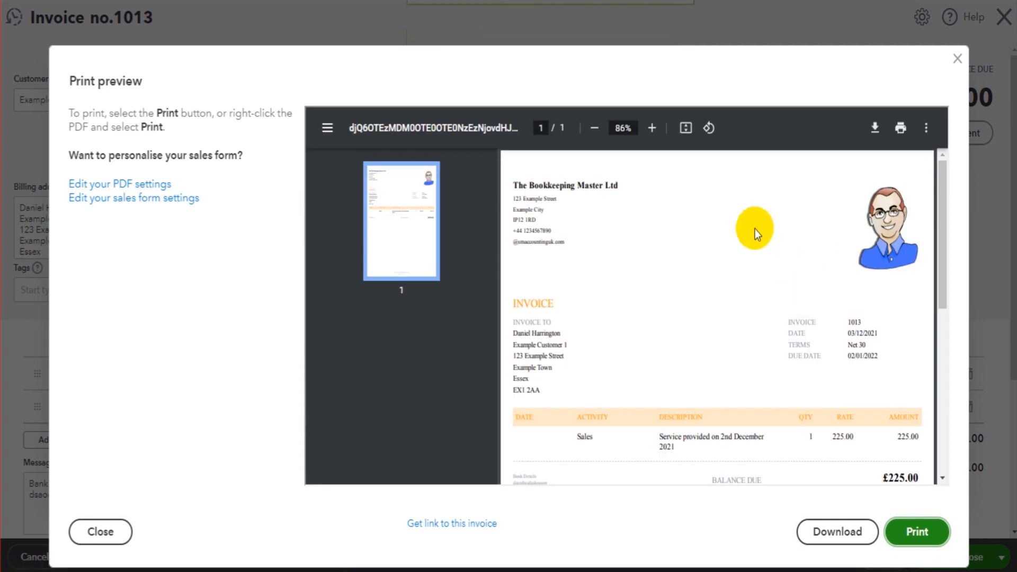
pyautogui.scroll(-5, 666, 304)
pyautogui.scroll(5, 666, 304)
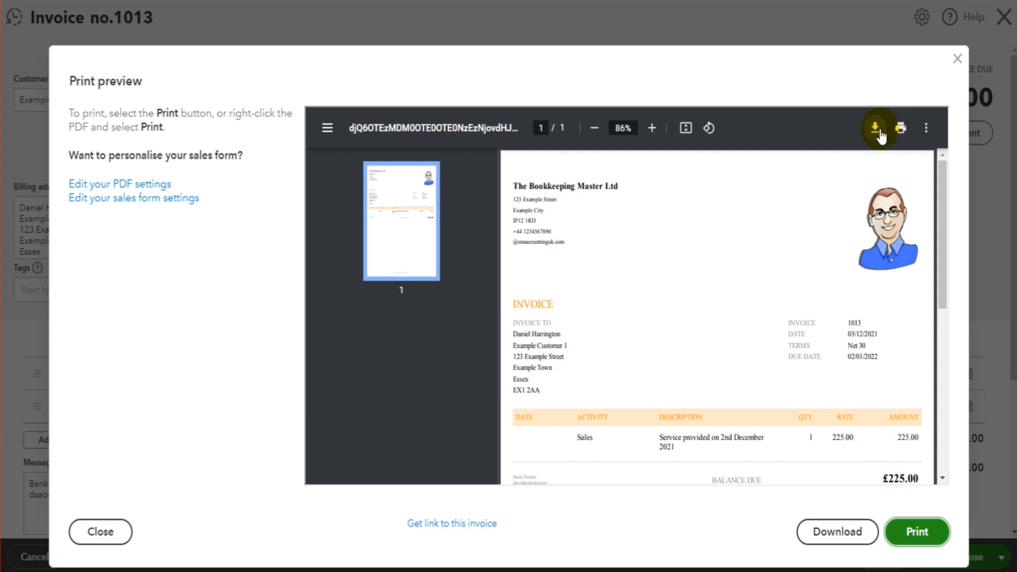
pyautogui.click(958, 60)
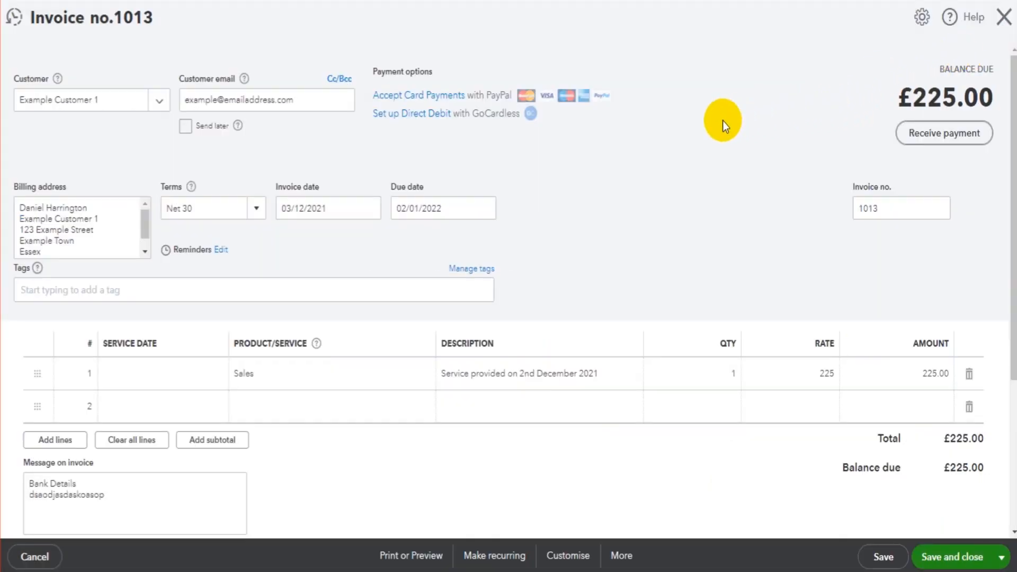
pyautogui.click(957, 559)
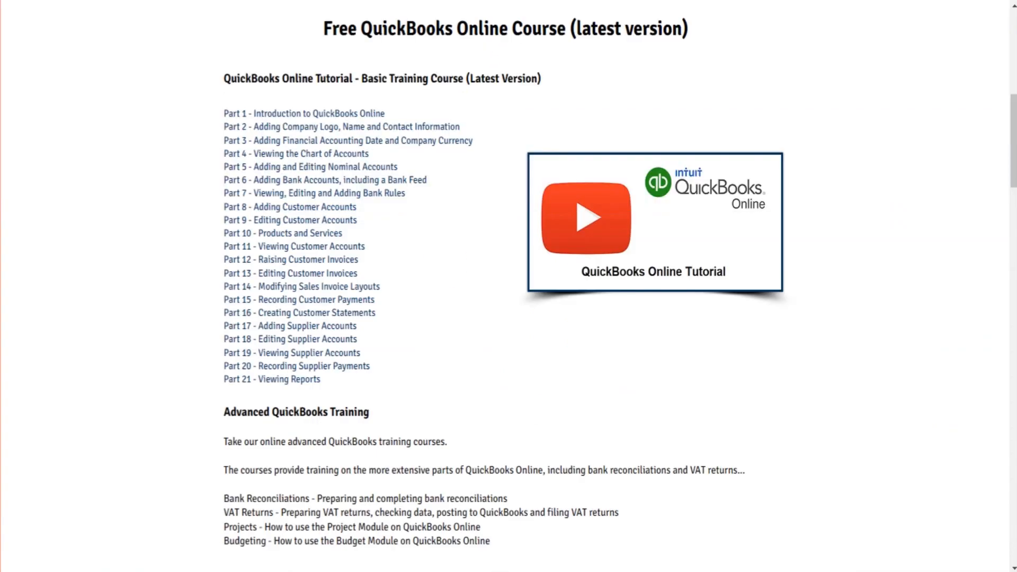
# Switch to the Free Bookkeeping Accounting website and browse its services and accounting software tuition offers.
pyautogui.scroll(10, 552, 141)
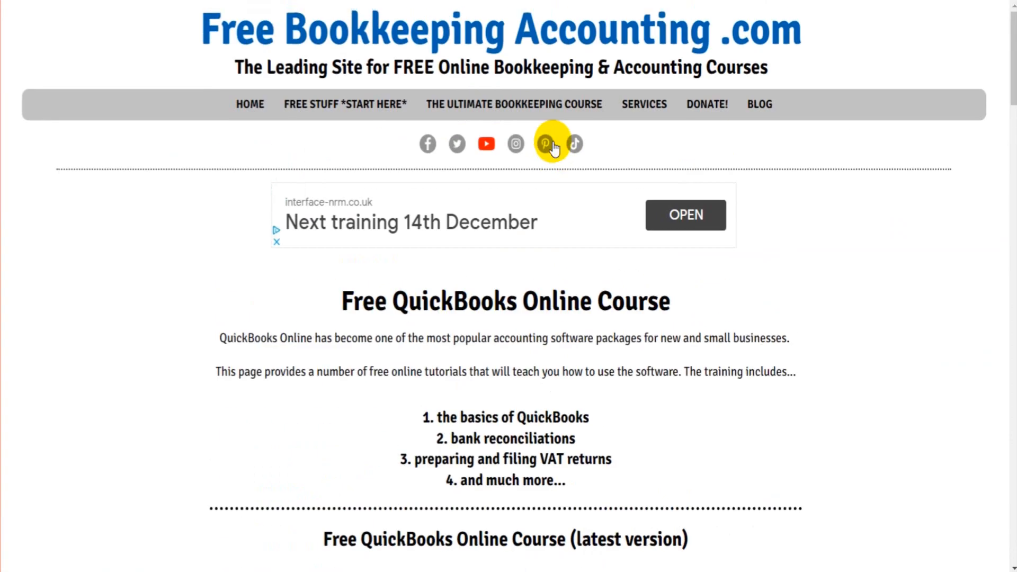
pyautogui.click(656, 108)
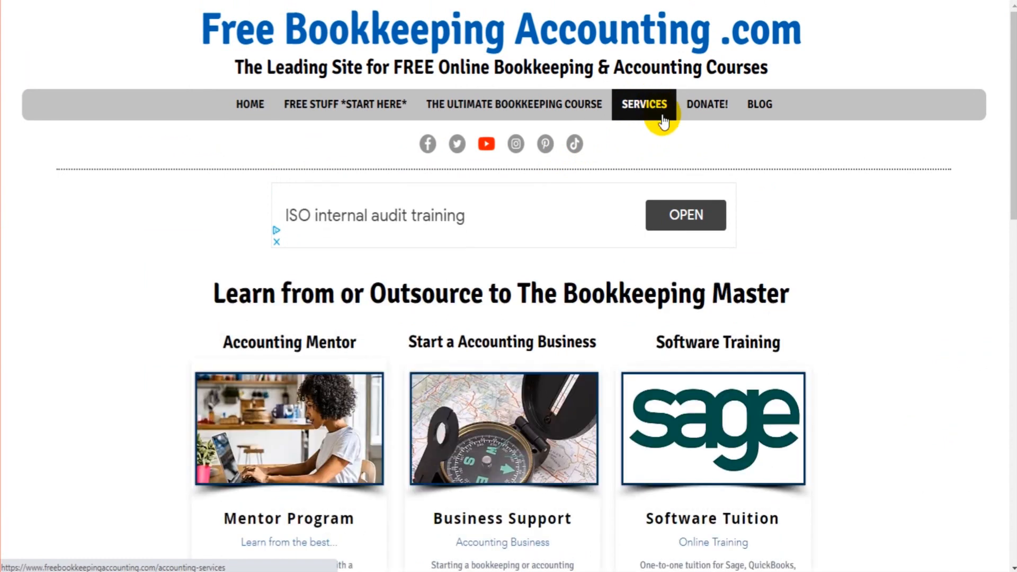
pyautogui.scroll(-5, 710, 178)
pyautogui.scroll(5, 710, 177)
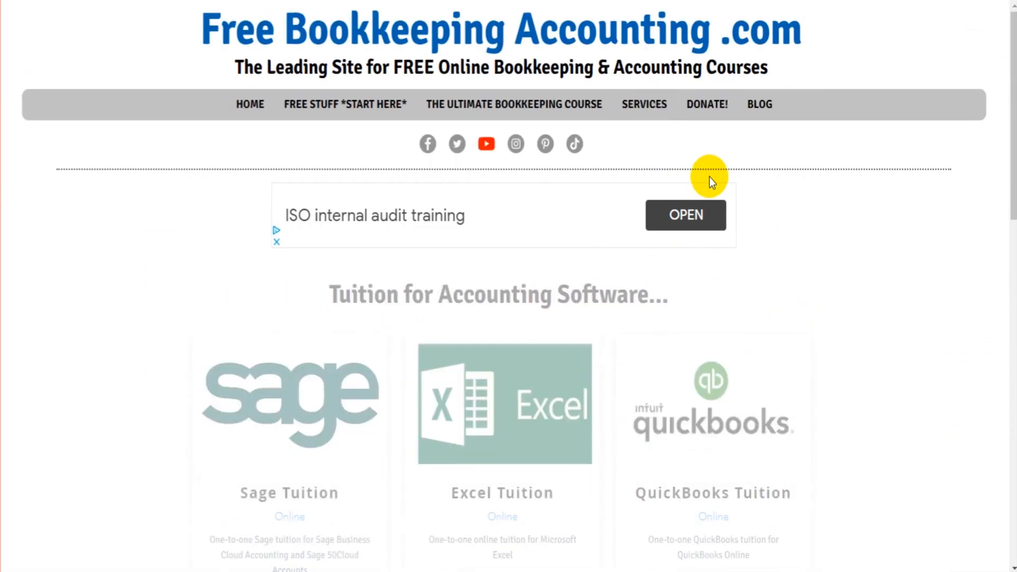
pyautogui.scroll(-3, 710, 177)
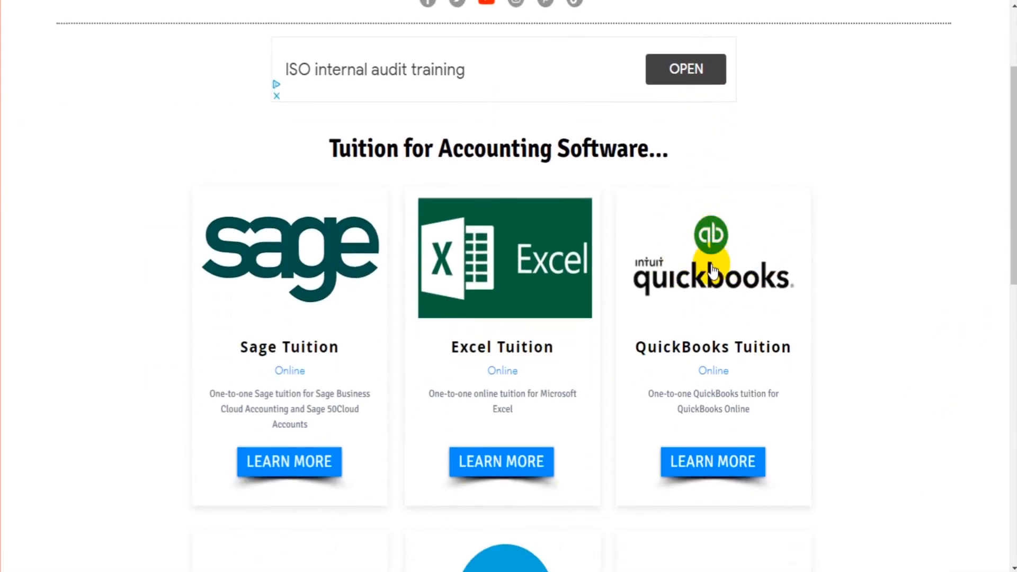